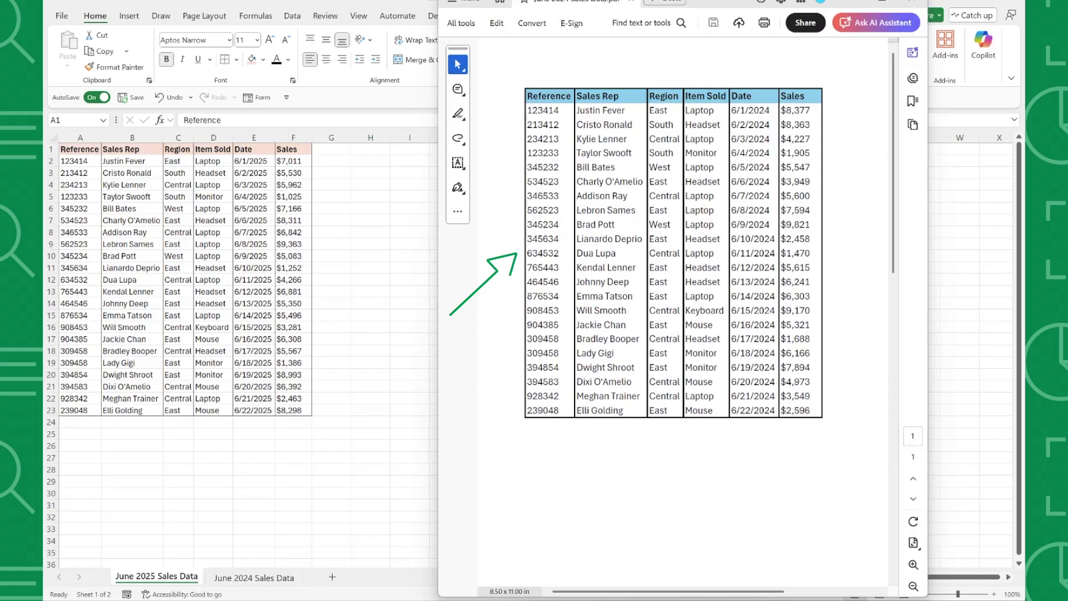
Copy the PDF's sales table text and paste it into the June 2024 Sales Data sheet
mouse_move(528, 95)
mouse_down()
mouse_move(761, 386)
mouse_move(803, 411)
mouse_up()
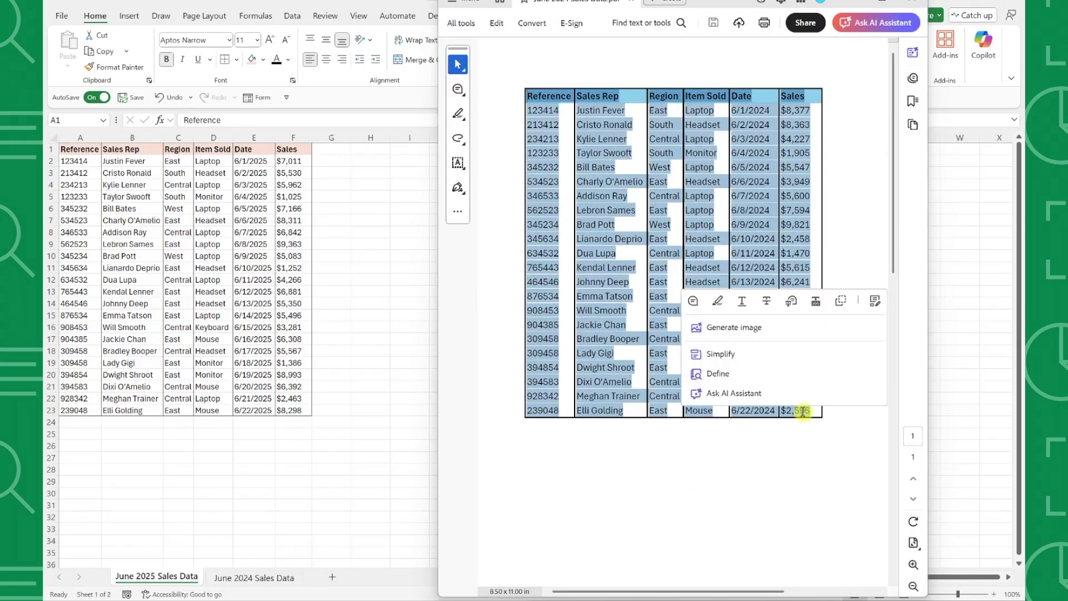
click(266, 584)
key(ctrl+v)
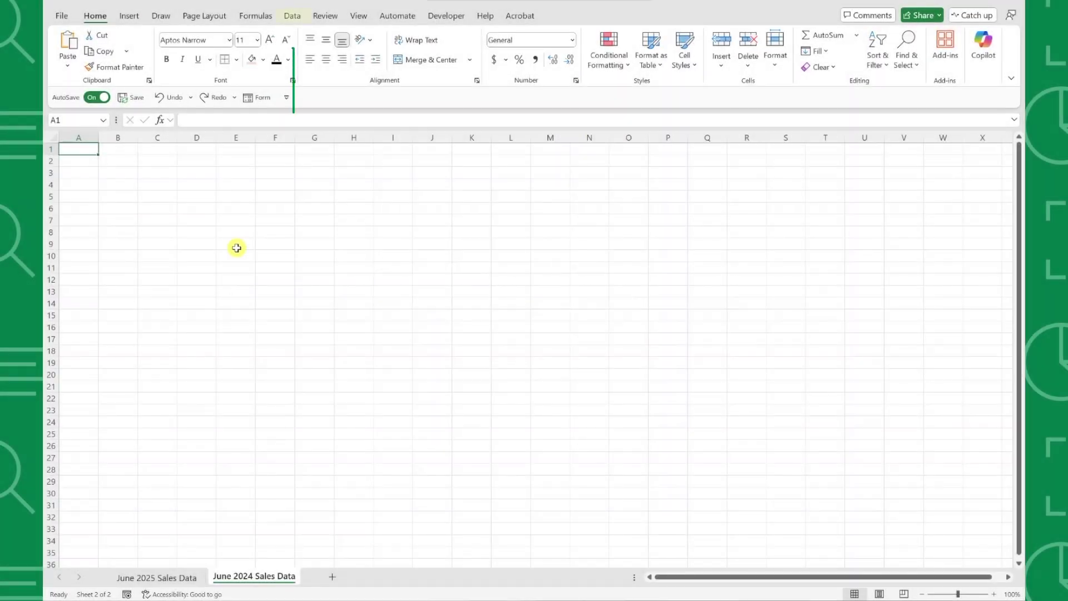
Start a Get Data import from a PDF file on the Data tab
click(292, 15)
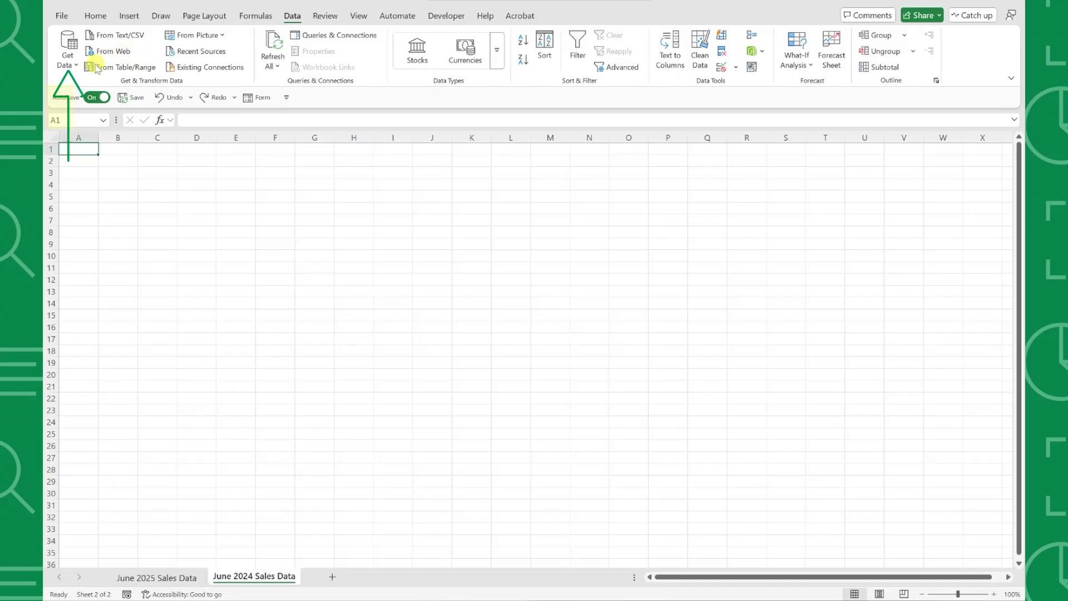
click(76, 66)
mouse_move(102, 111)
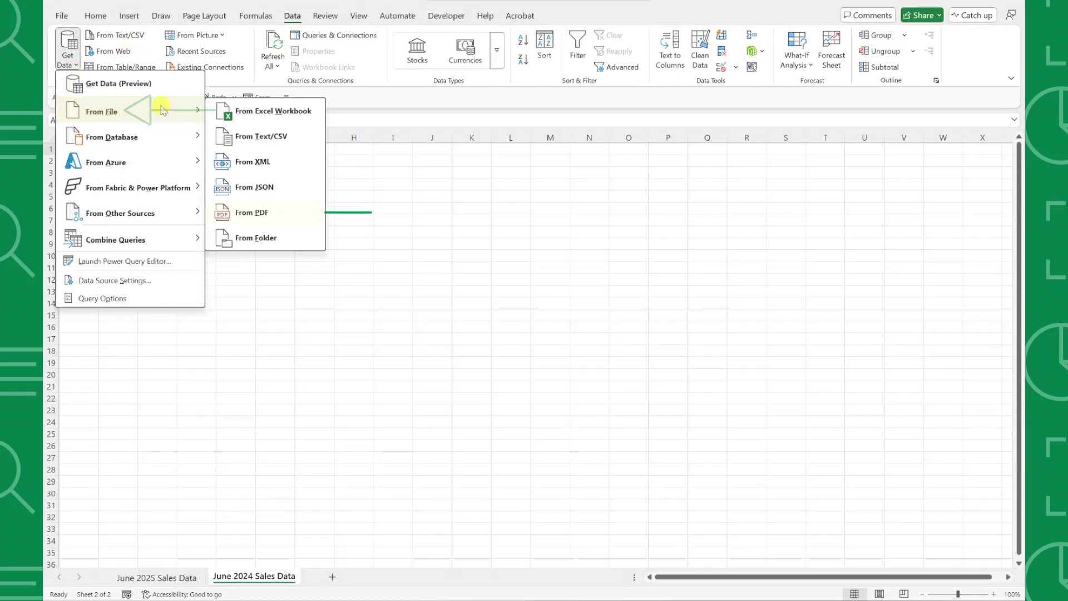
click(229, 214)
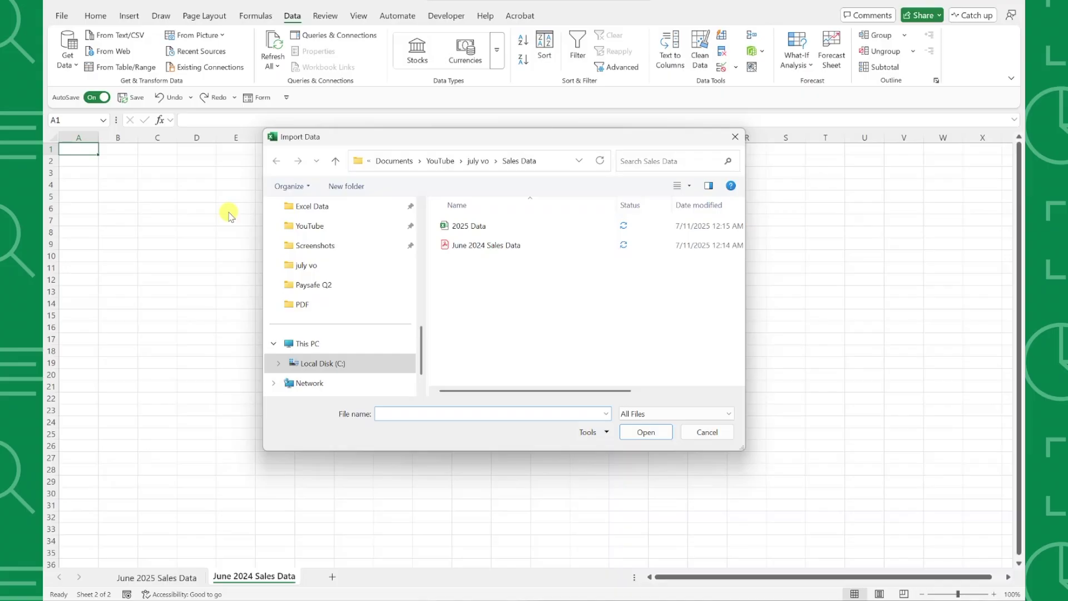
Import the June 2024 Sales Data PDF into the Navigator
click(461, 246)
click(646, 432)
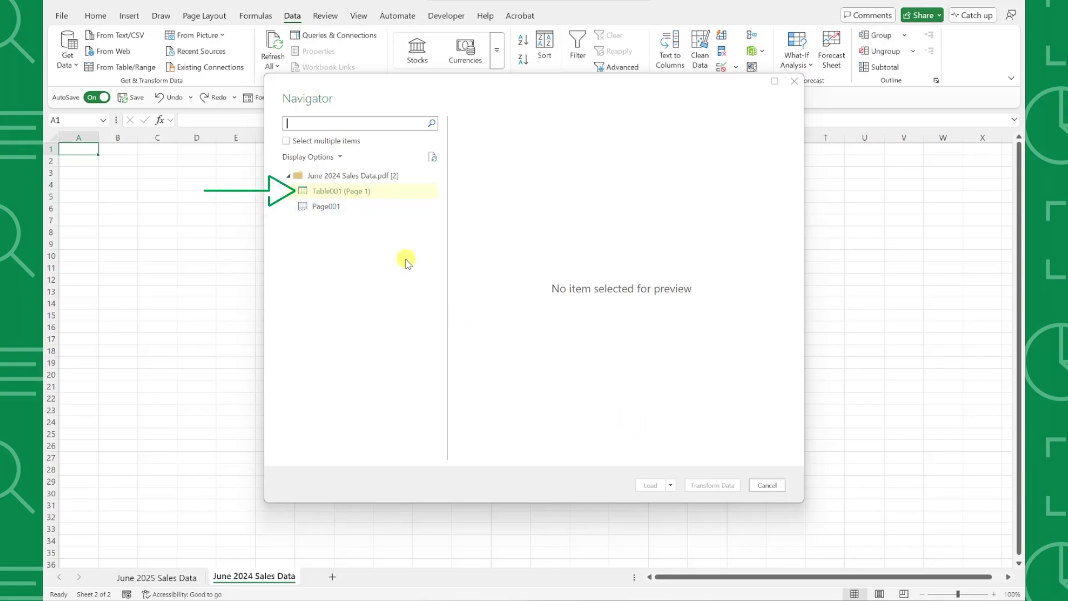
Preview Table001 (Page 1) with its Reference to Sales columns in the Navigator
click(327, 196)
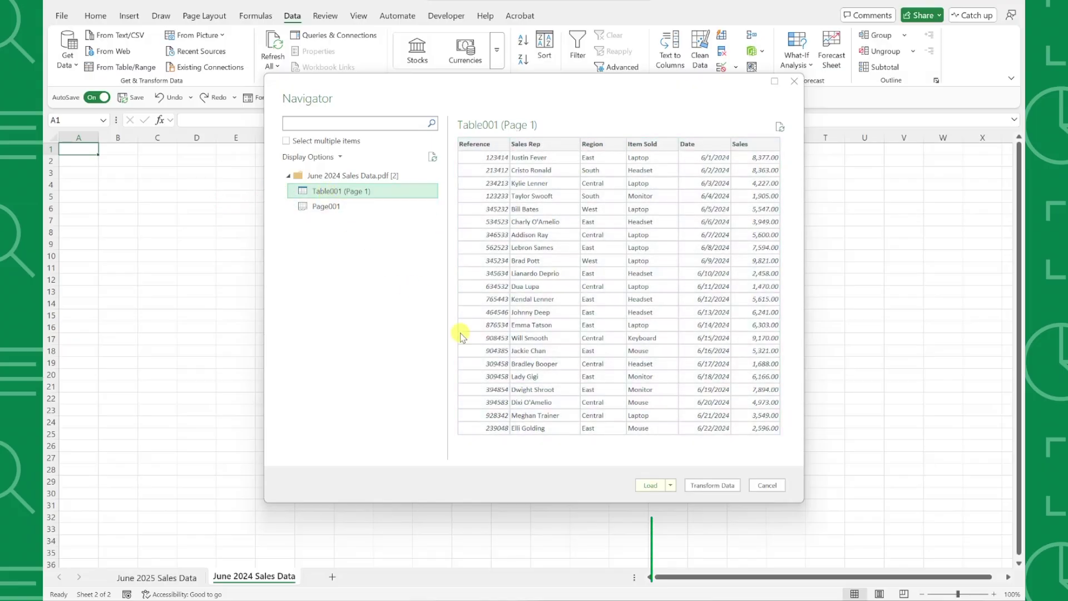
Load the previewed Table001 (Page 1) into the workbook
click(650, 485)
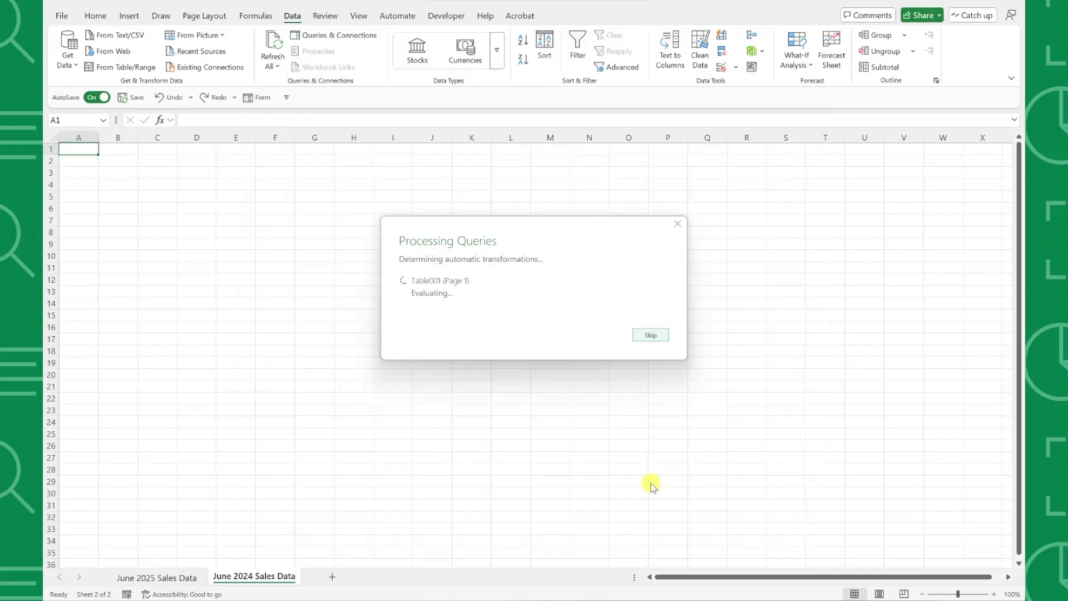